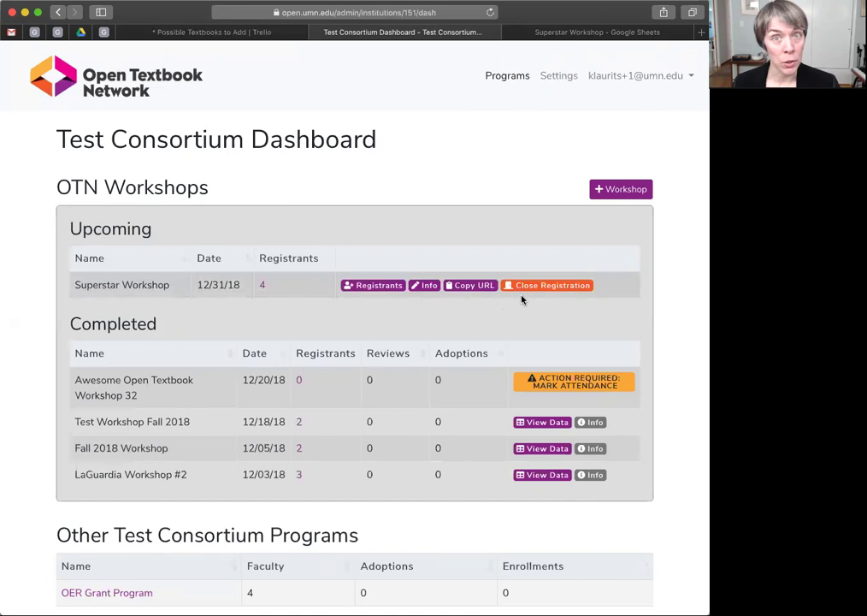
Register a fifth attendee for Superstar Workshop by entering their email, first name and last name
left_click(370, 287)
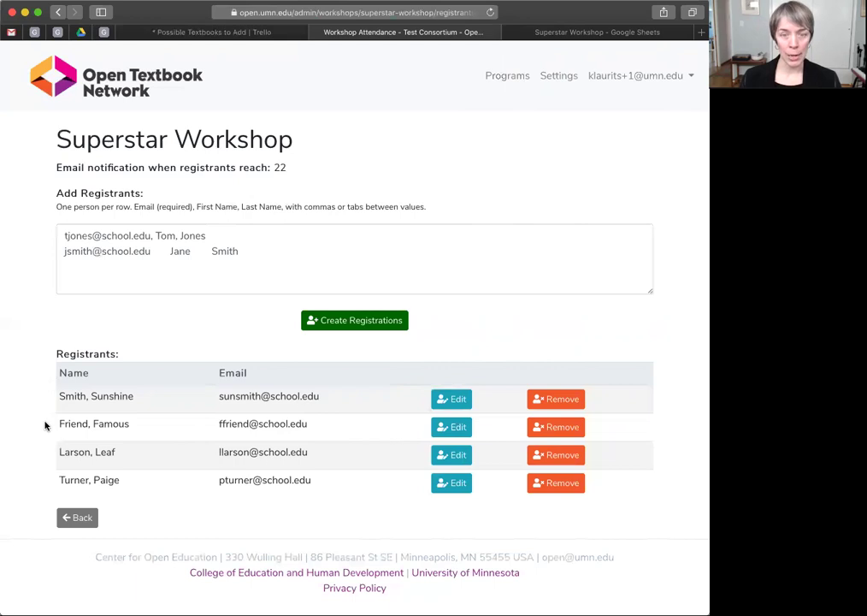
left_click(84, 236)
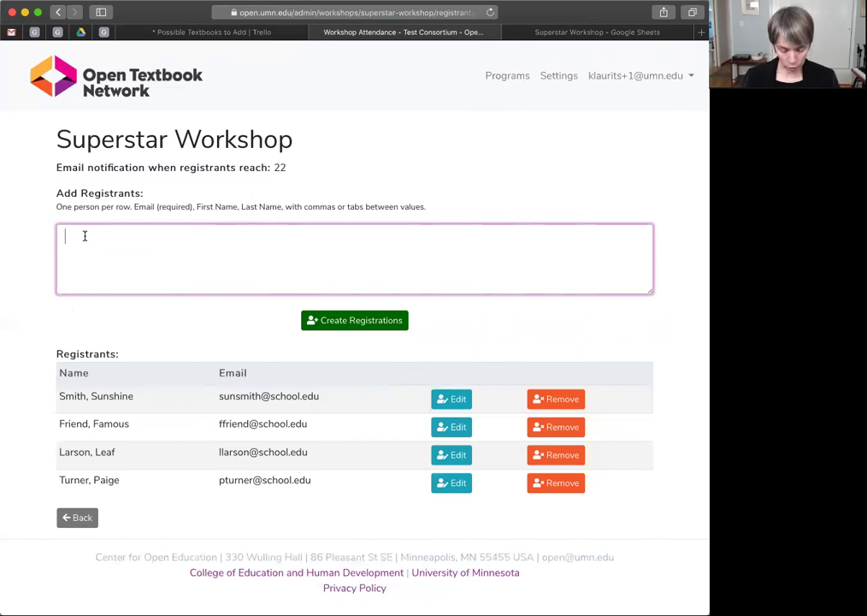
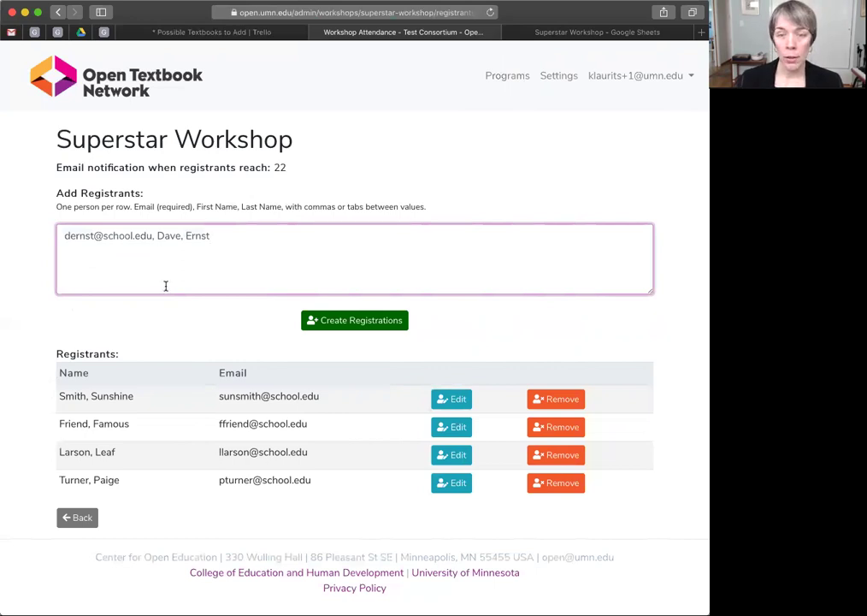
left_click(379, 330)
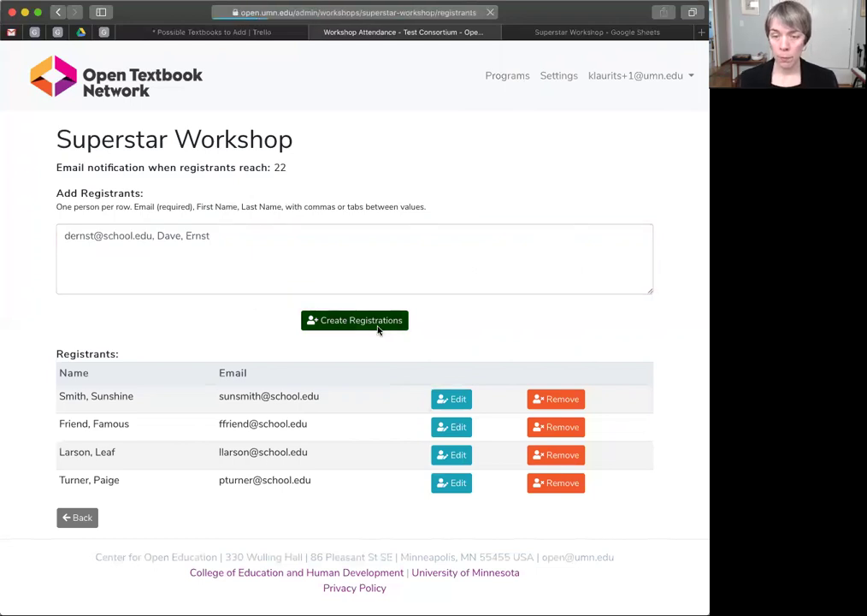
scroll(599, 353, "down", 2)
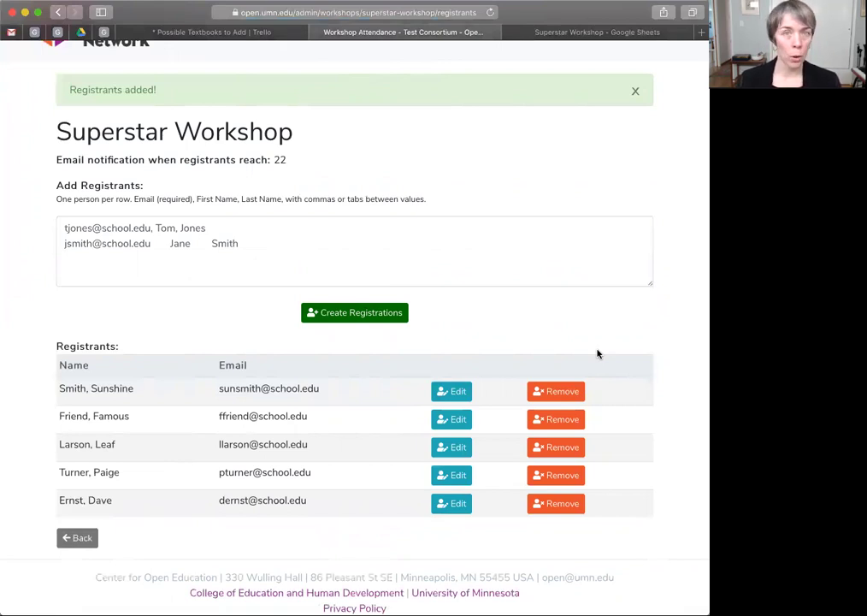
Copy the three registrant rows A2:C4 from the Superstar Workshop spreadsheet
left_click(645, 35)
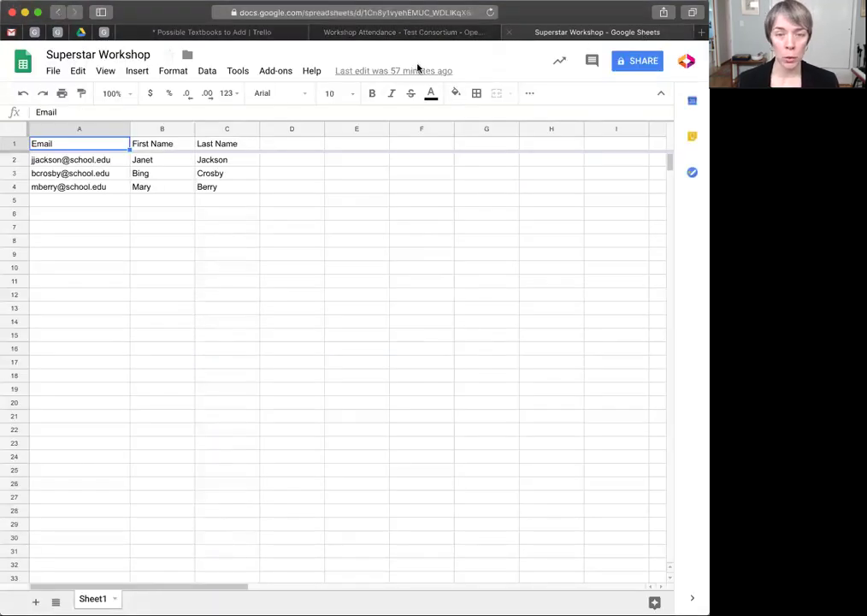
left_click(51, 164)
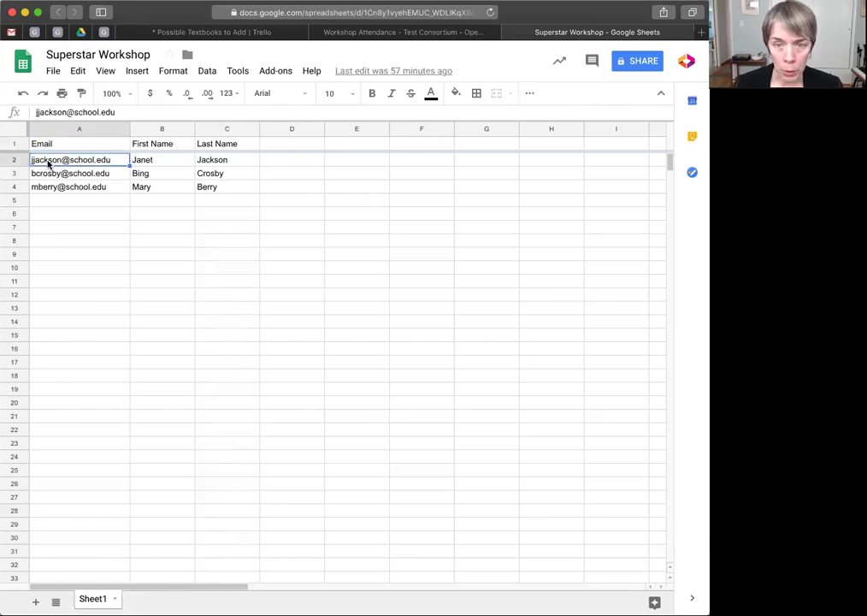
left_click_drag(51, 164, 225, 187)
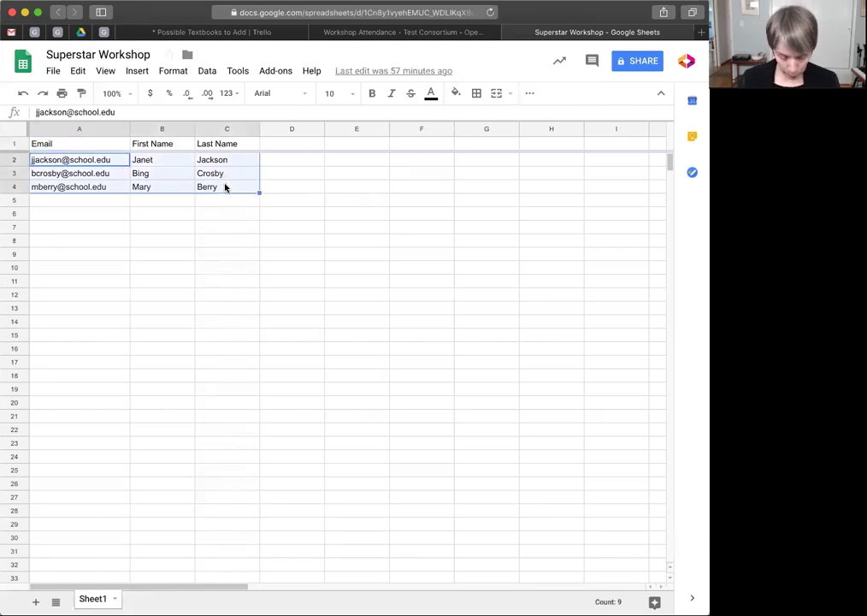
key("super+c")
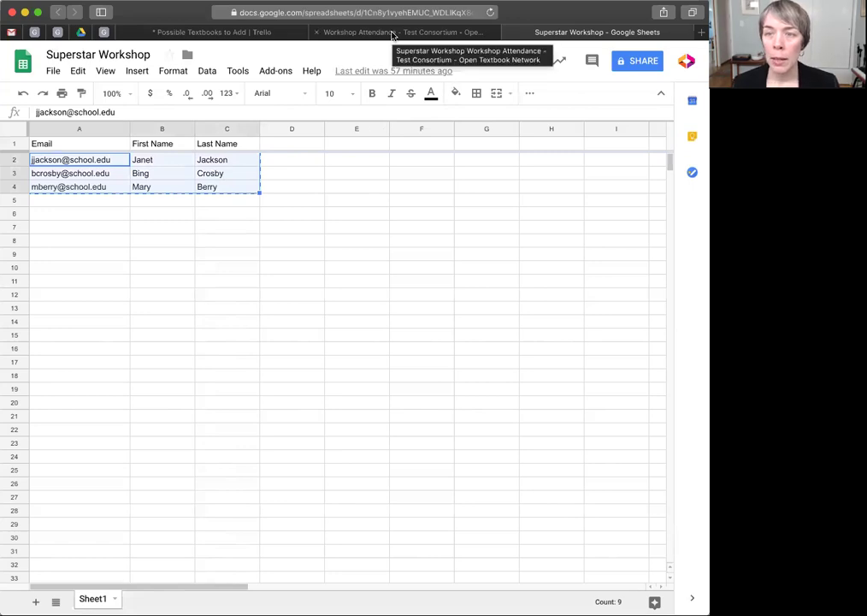
Paste the three copied registrants into Superstar Workshop's Add Registrants box and create their registrations
left_click(392, 34)
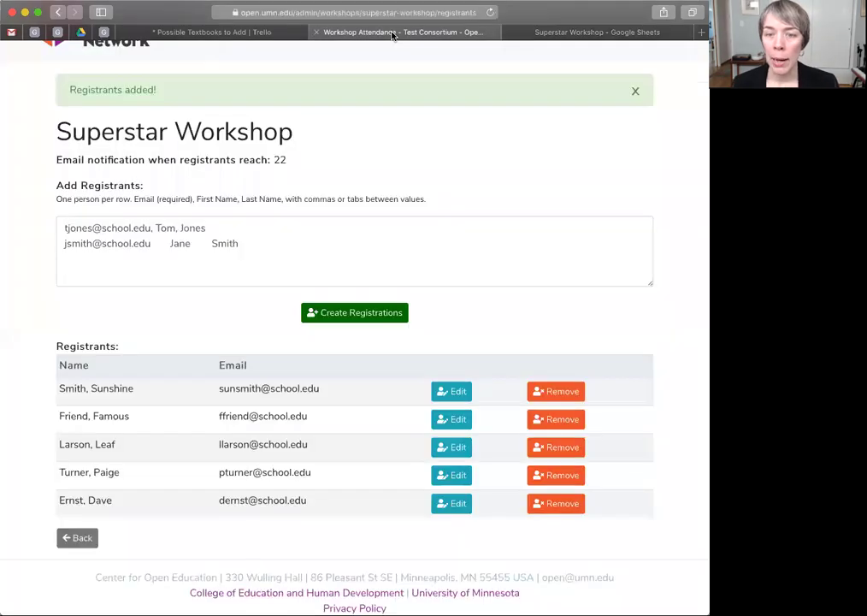
left_click(66, 229)
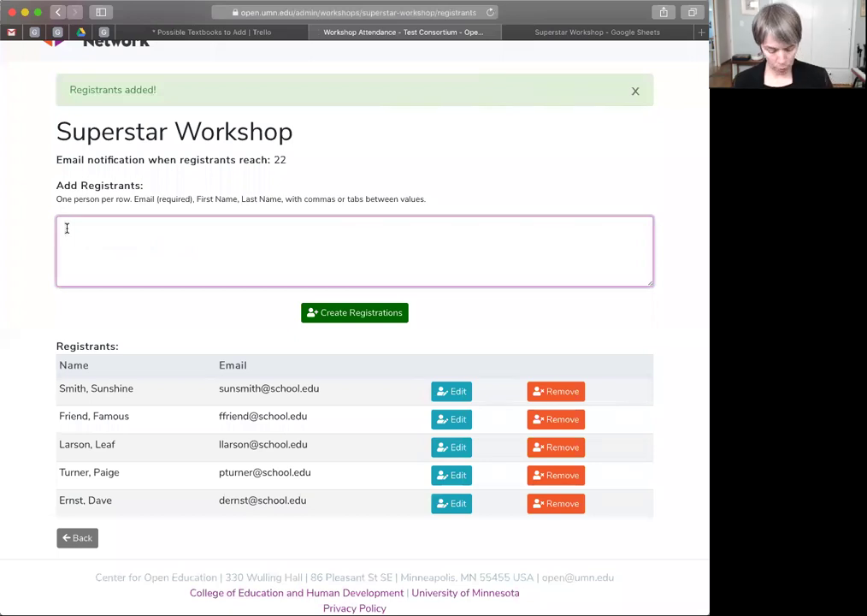
key("super+v")
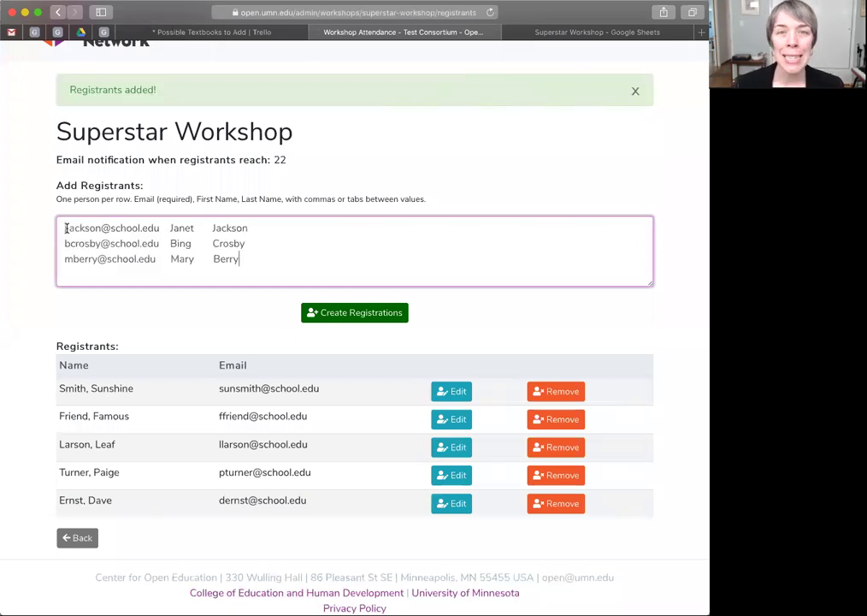
left_click(359, 314)
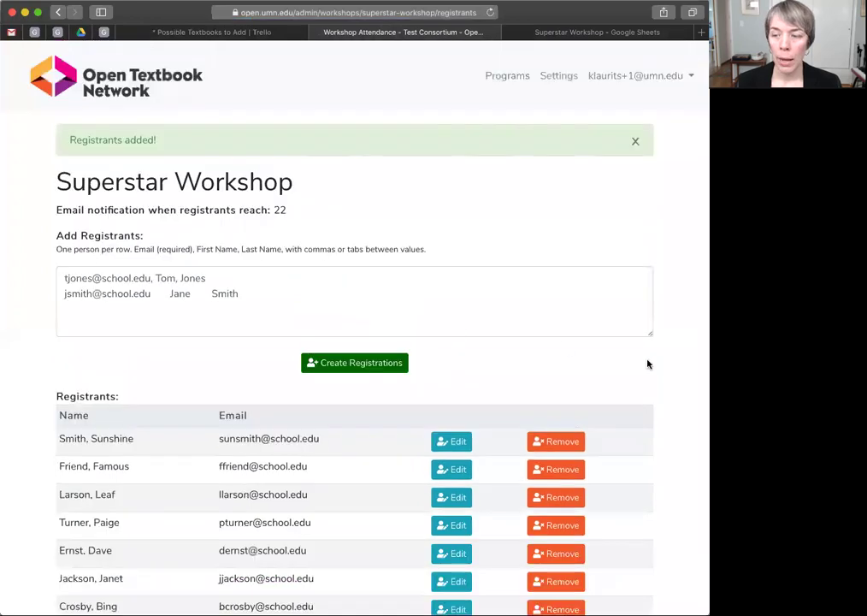
scroll(657, 368, "down", 3)
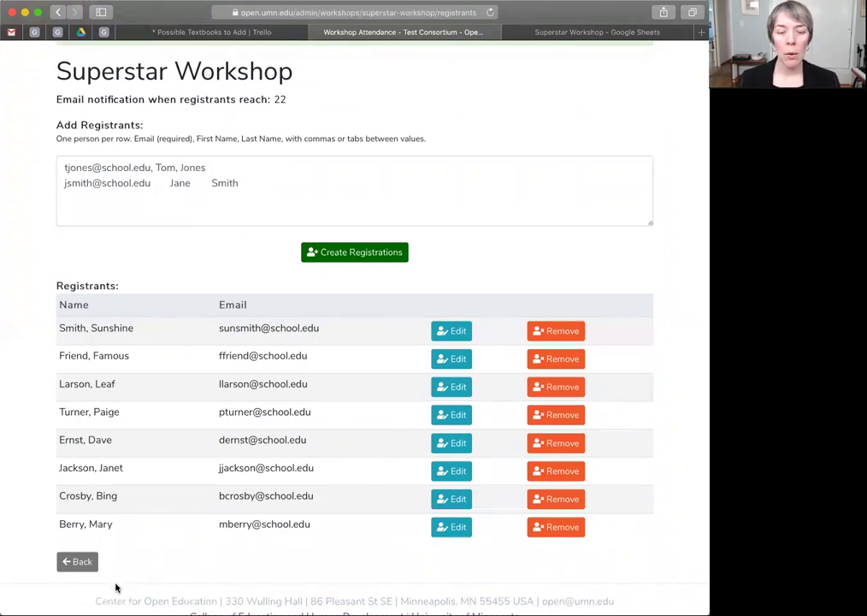
Append the ZIP code 55455 to the Superstar Workshop location
left_click(75, 561)
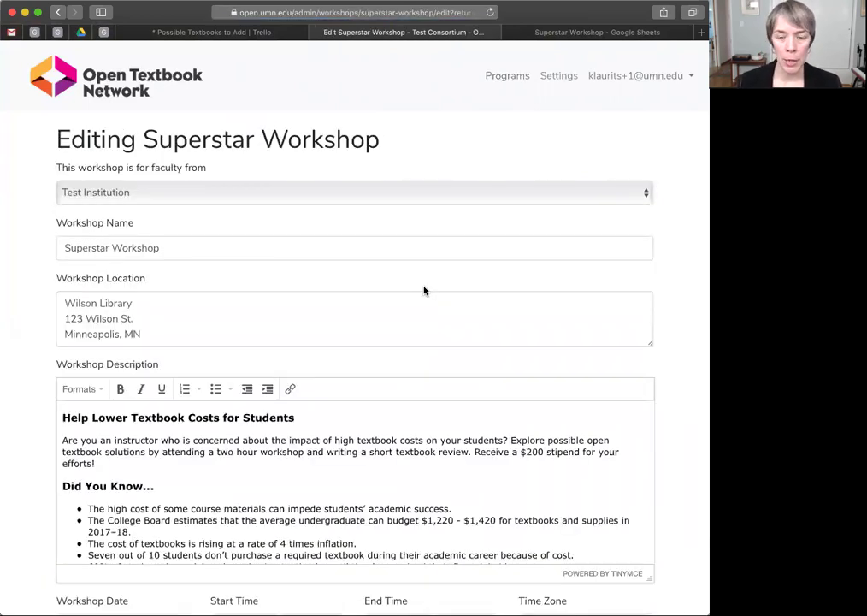
left_click(192, 334)
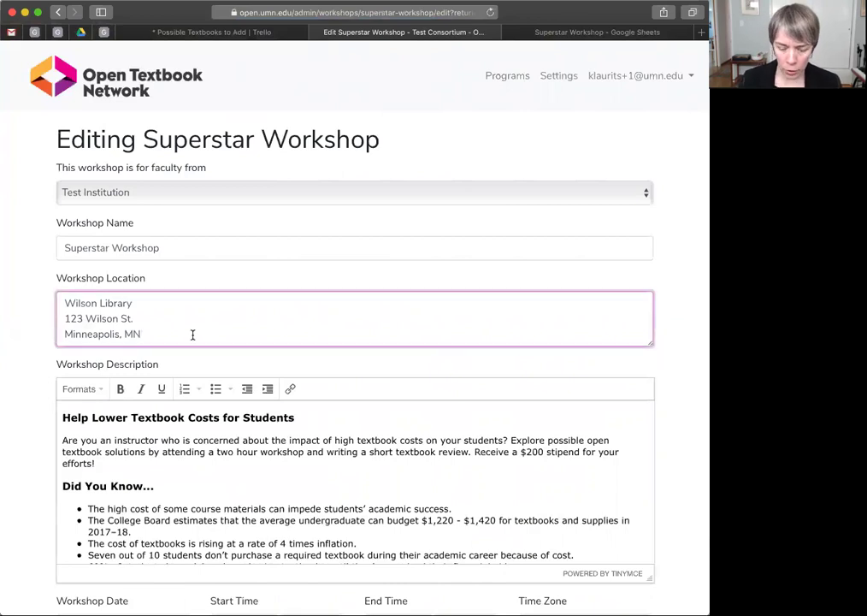
type("55")
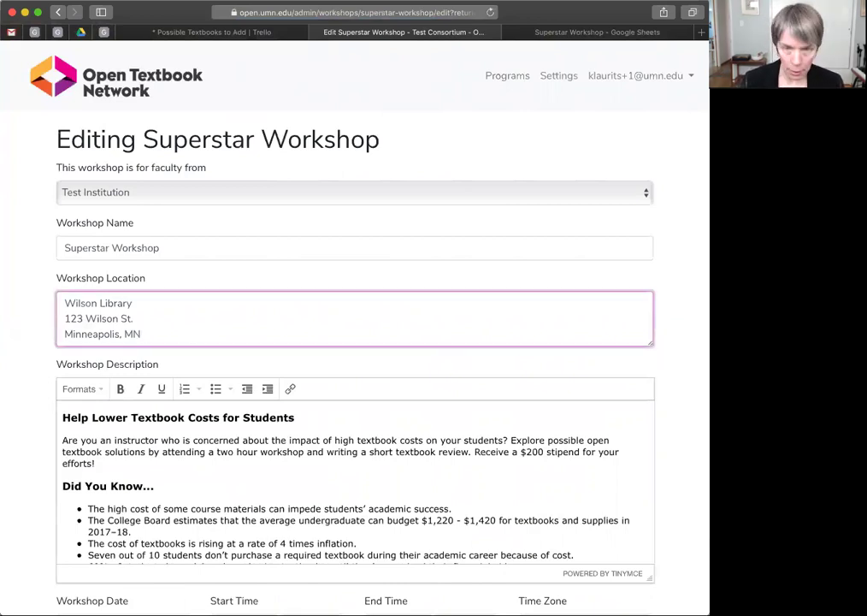
type("455")
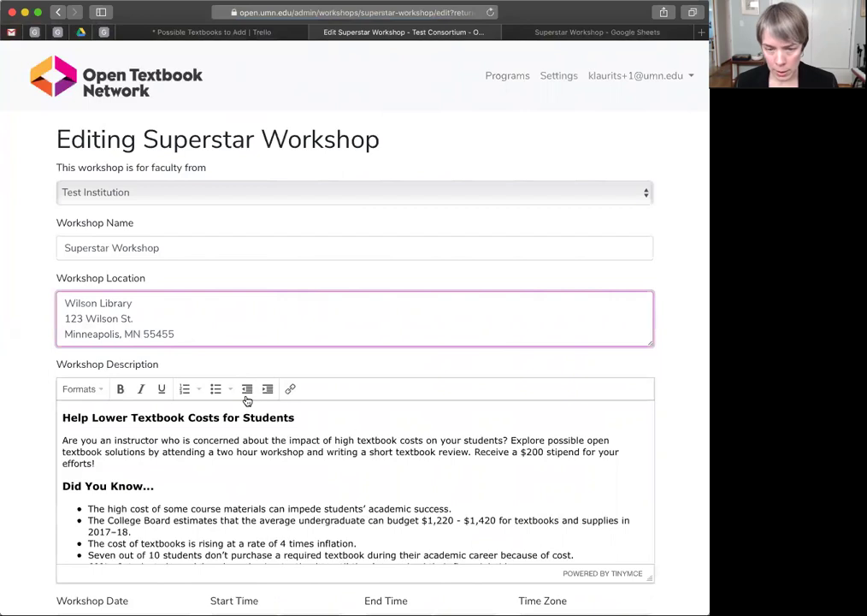
Change the description heading to 'Help Lower Textbook Costs for Students!'
left_click(341, 418)
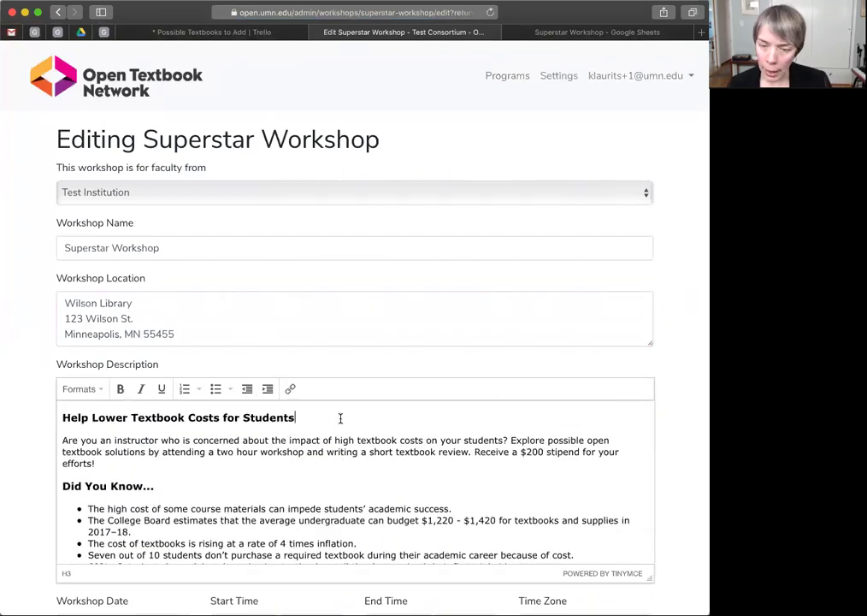
type("!")
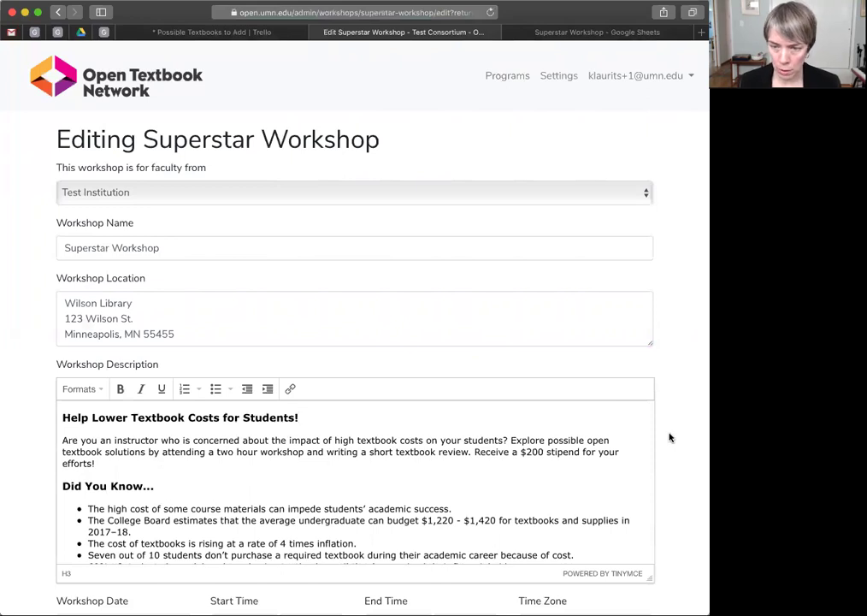
scroll(669, 437, "down", 3)
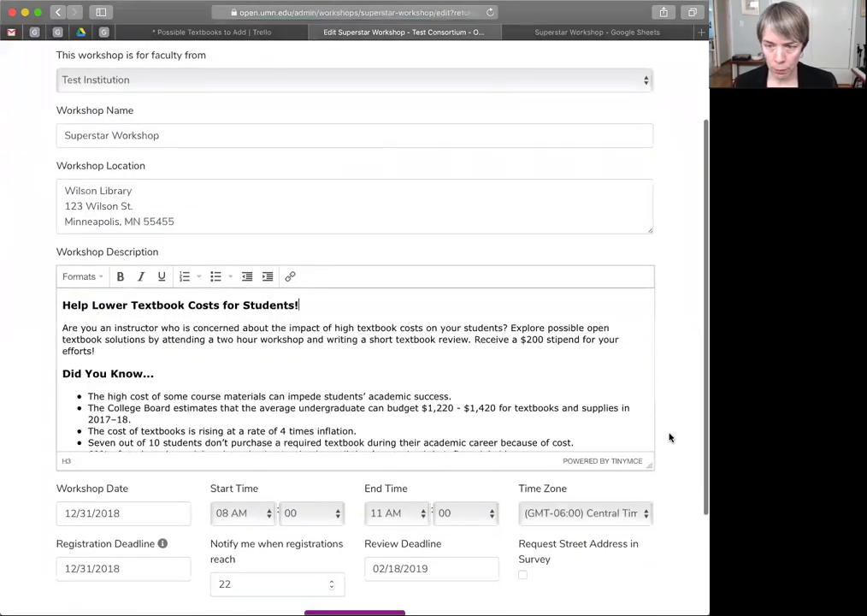
scroll(669, 437, "down", 2)
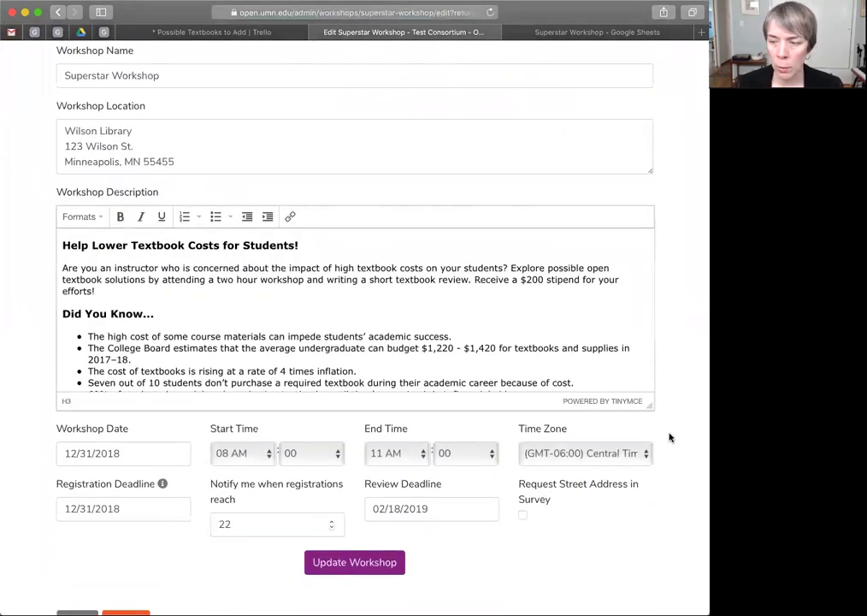
scroll(670, 438, "down", 2)
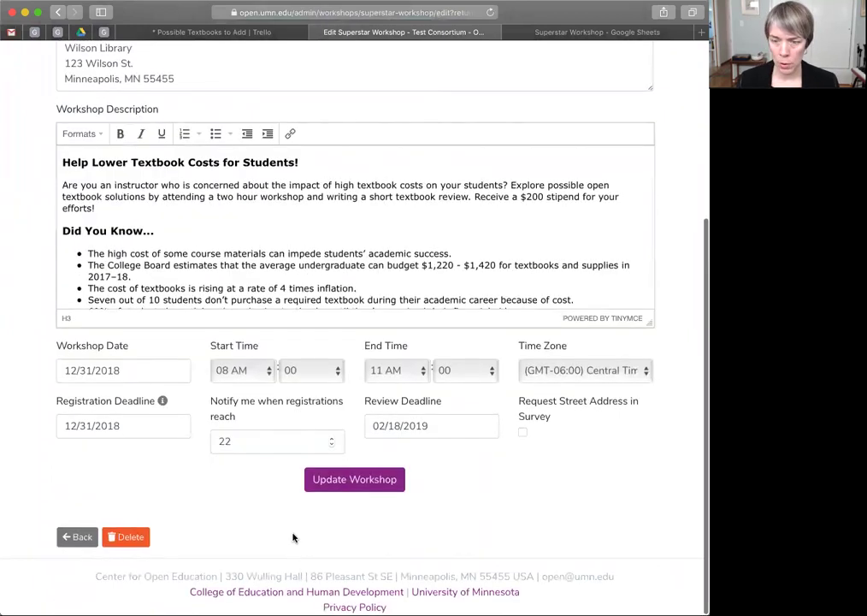
Save the workshop edits with Update Workshop
left_click(362, 482)
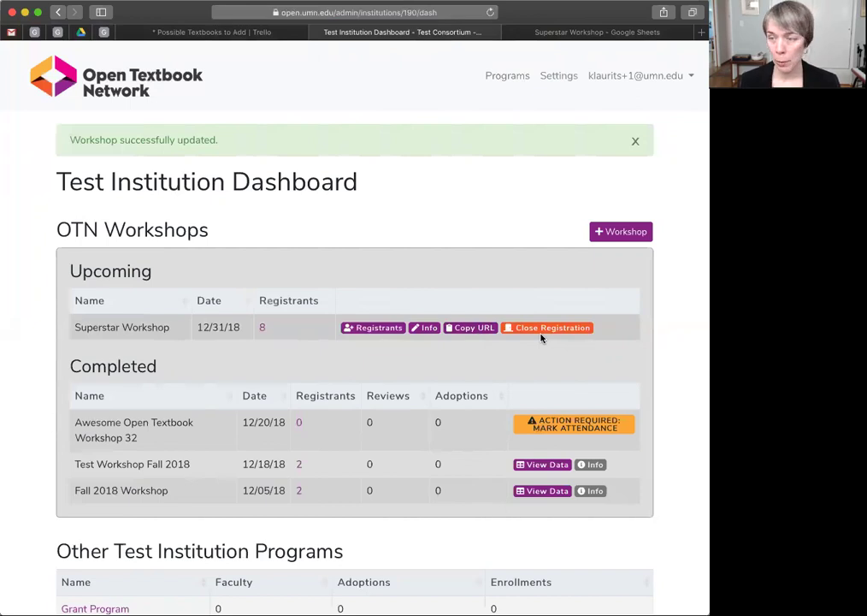
Close Superstar Workshop's registration, then reopen it
left_click(542, 333)
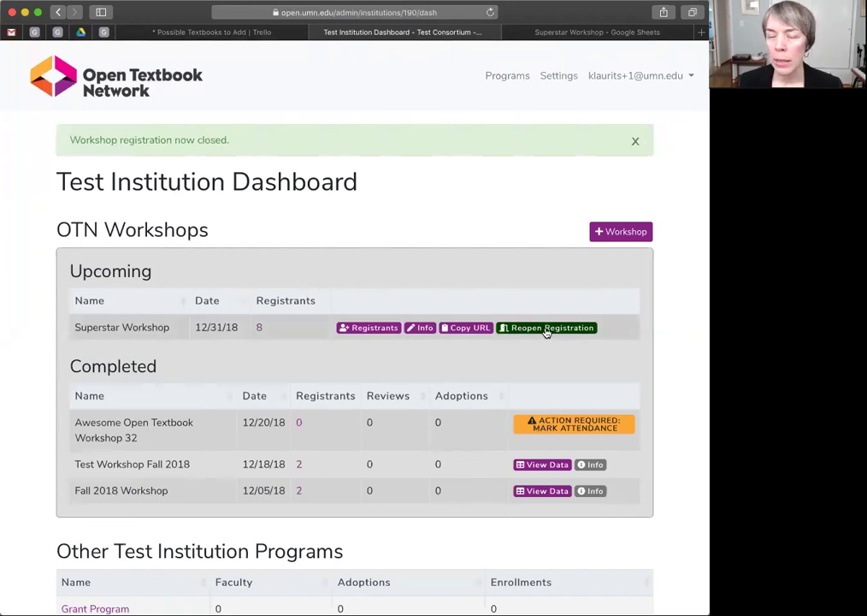
left_click(546, 330)
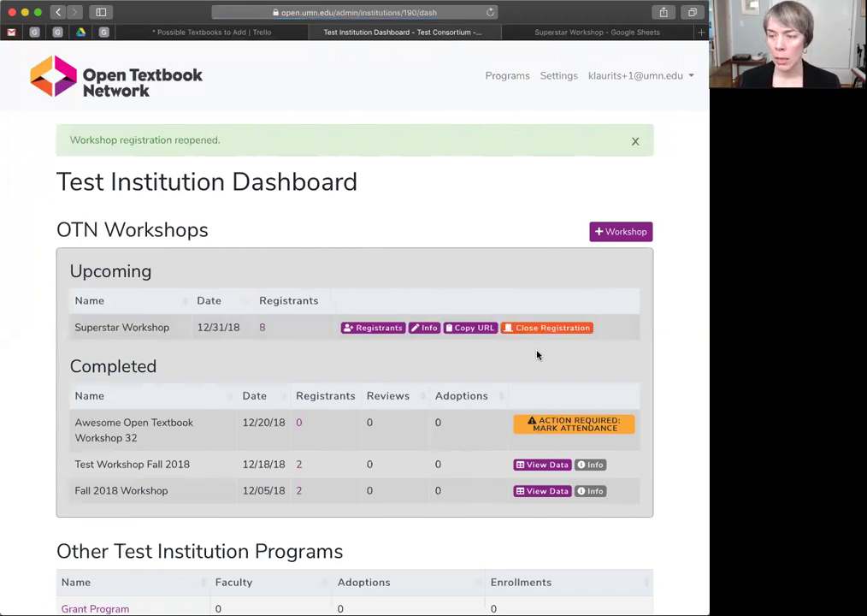